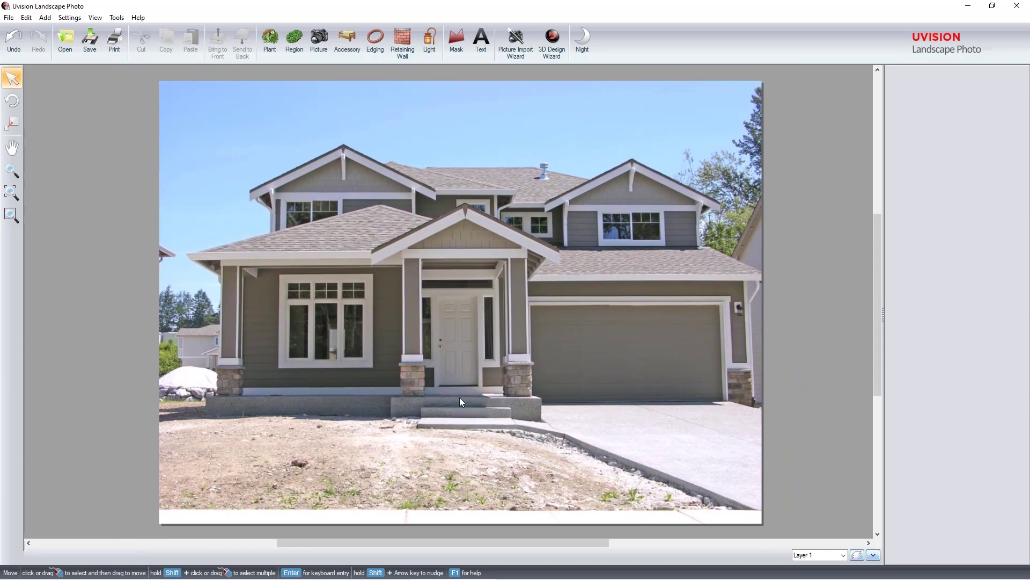
Draw a grass region over the bare front yard, following the porch base, front steps, driveway edge and sidewalk.
left_click(294, 40)
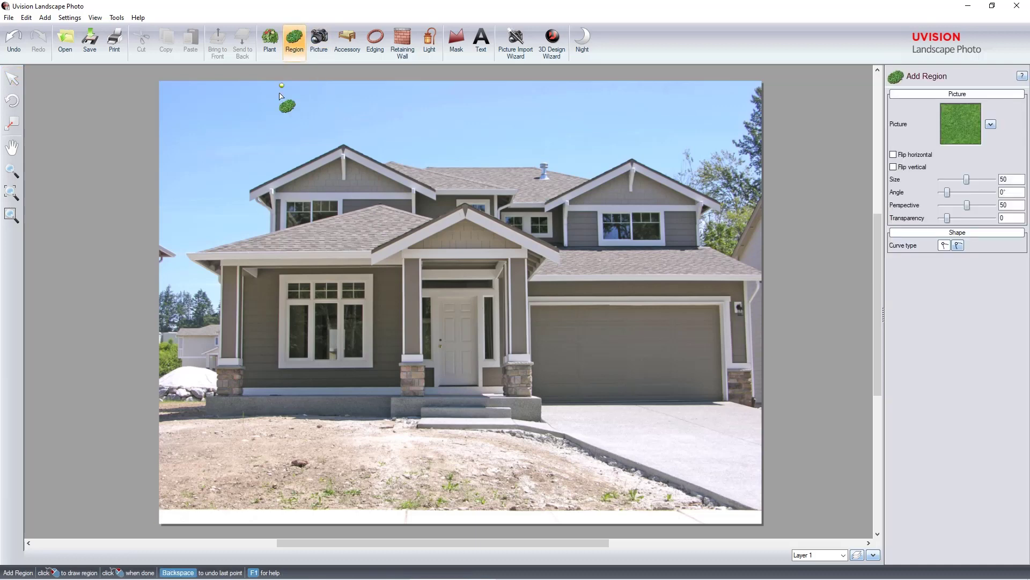
left_click(159, 414)
left_click(362, 426)
key("BackSpace")
left_click(421, 415)
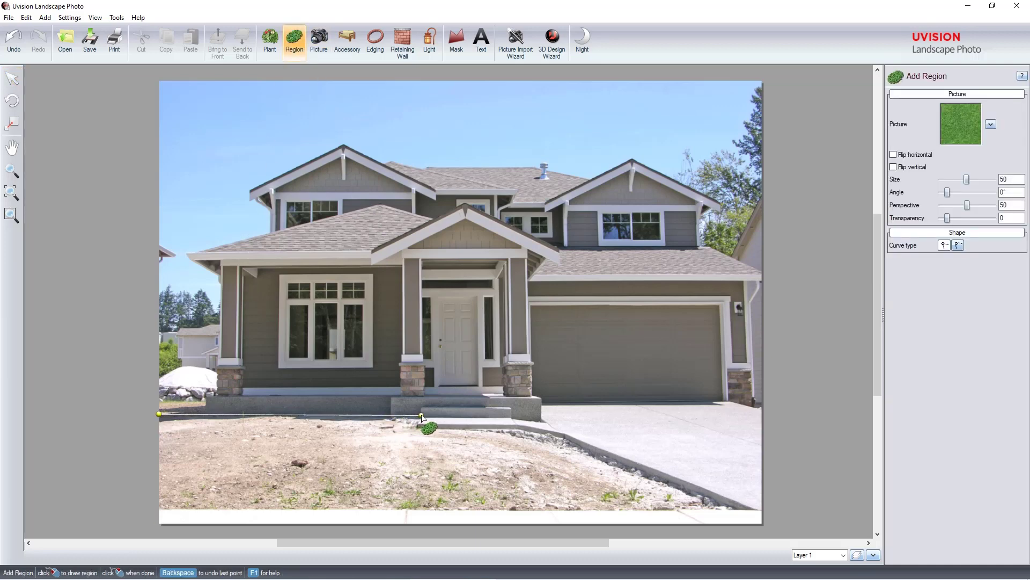
left_click(417, 426)
left_click(517, 427)
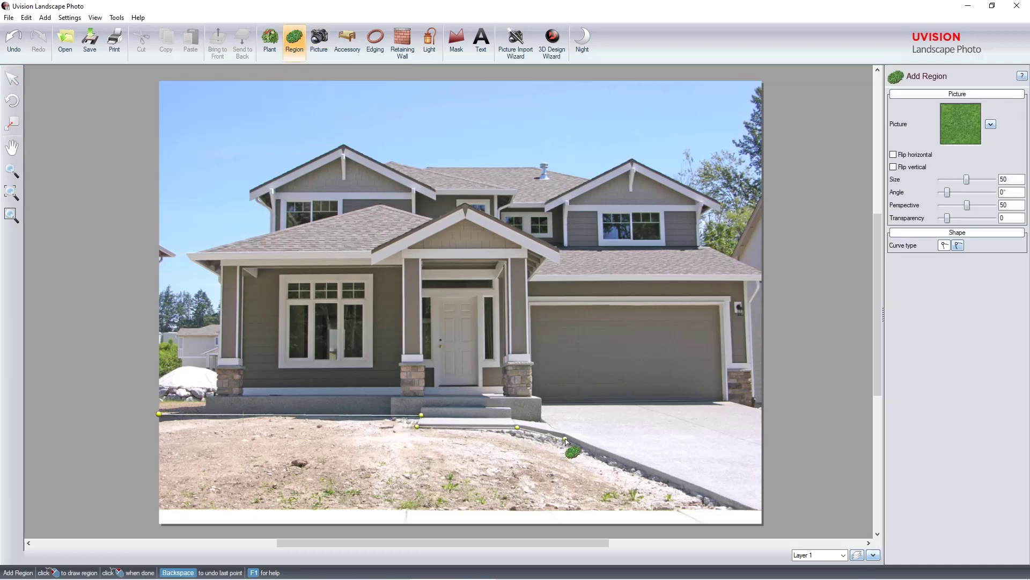
left_click(564, 439)
left_click(743, 509)
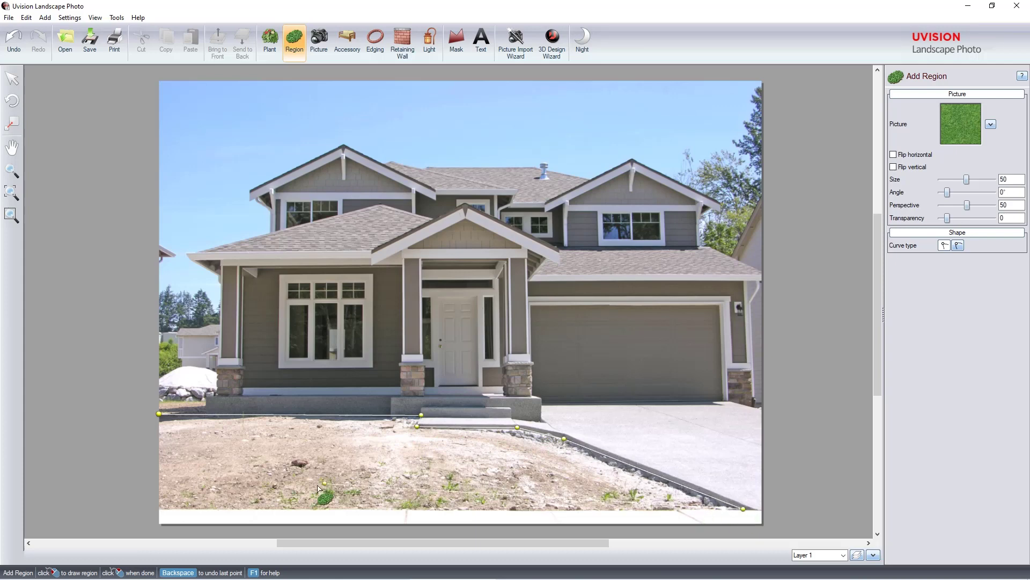
right_click(160, 415)
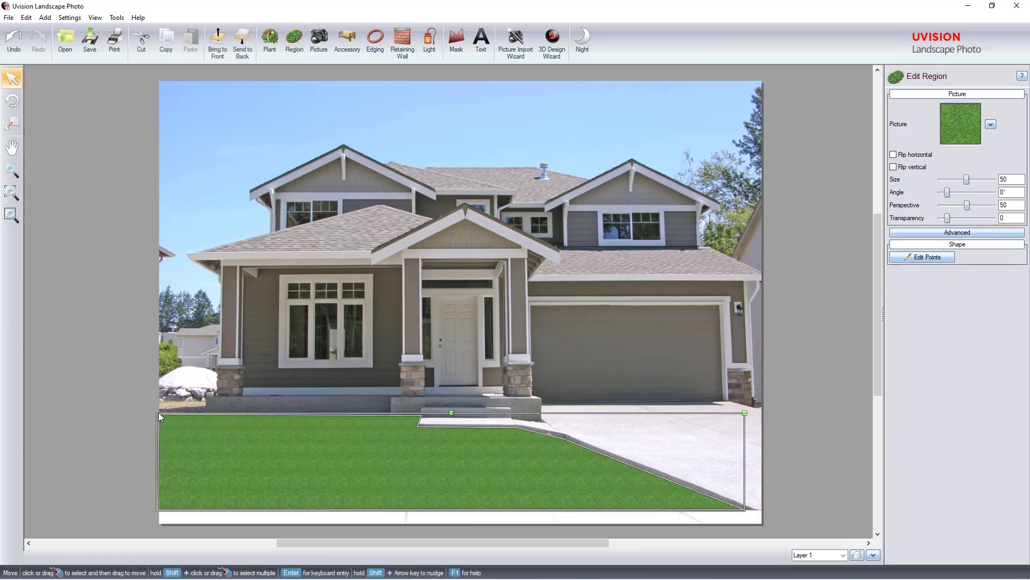
Change the lawn region's fill to Grass37 and increase its texture size.
left_click(953, 138)
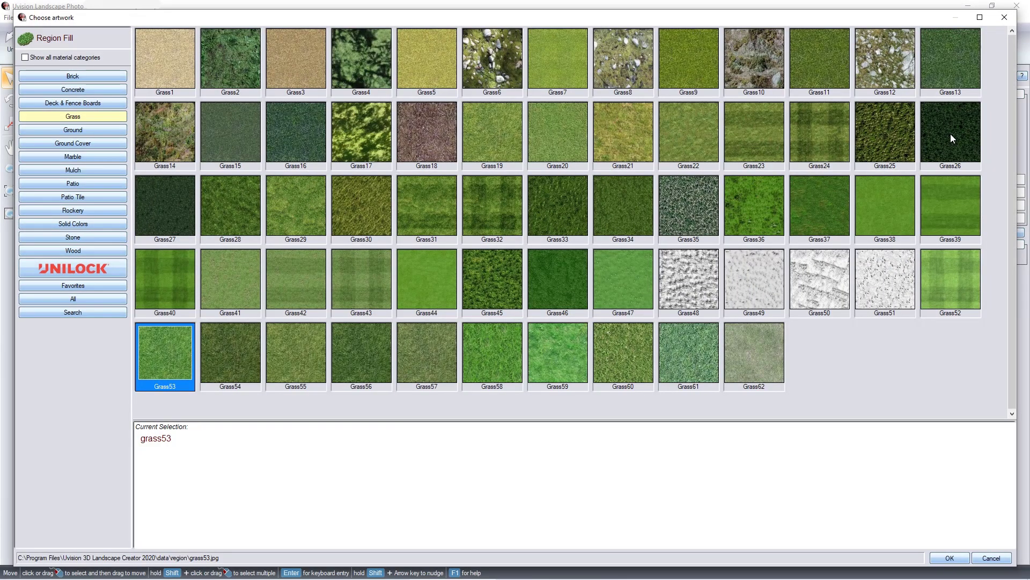
left_click(825, 220)
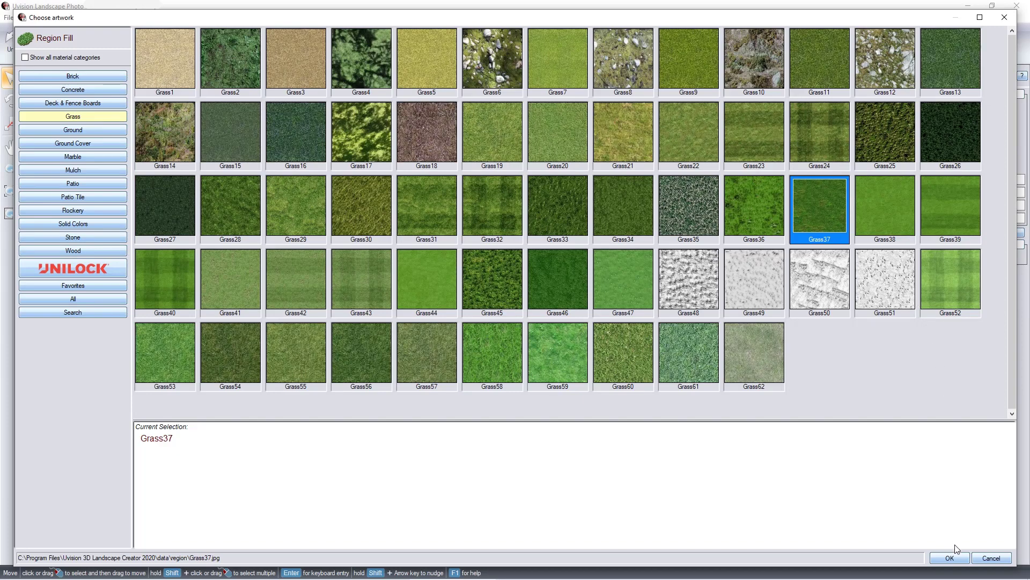
left_click(950, 558)
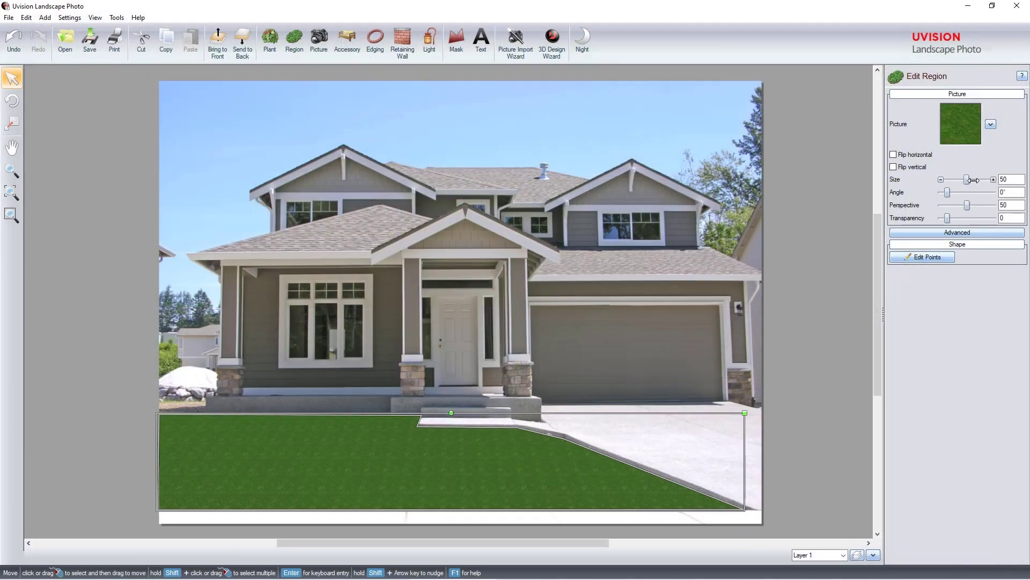
left_click_drag(973, 180, 983, 180)
left_click(958, 232)
left_click(957, 232)
Start a new region with Ground5 from the Ground category as its fill.
left_click(294, 39)
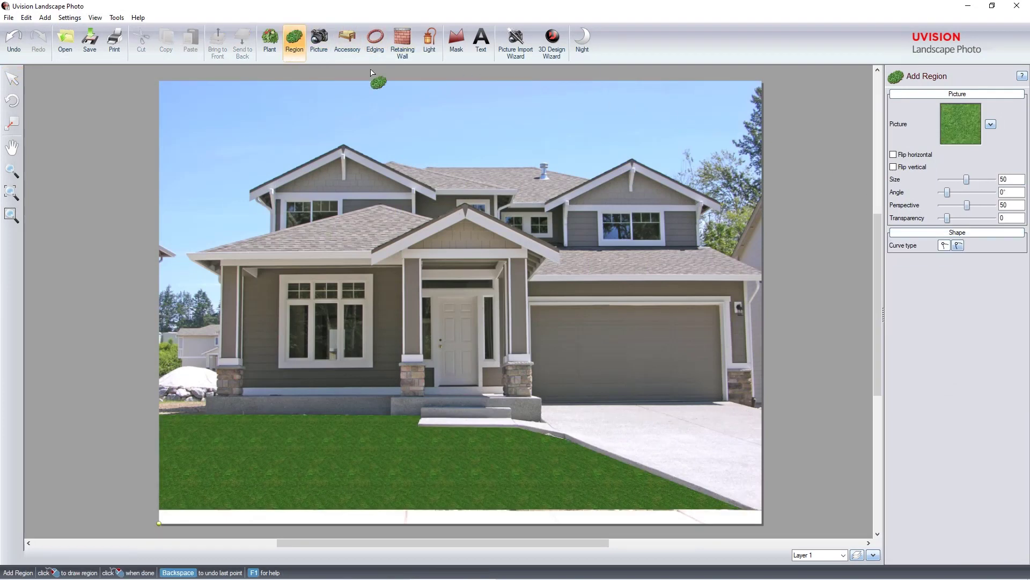
left_click(951, 133)
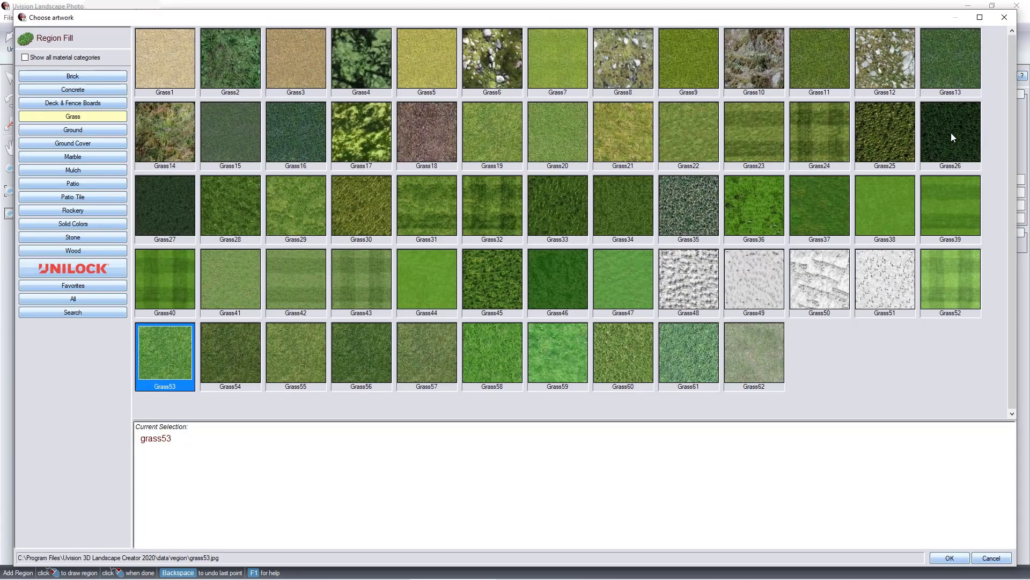
left_click(111, 132)
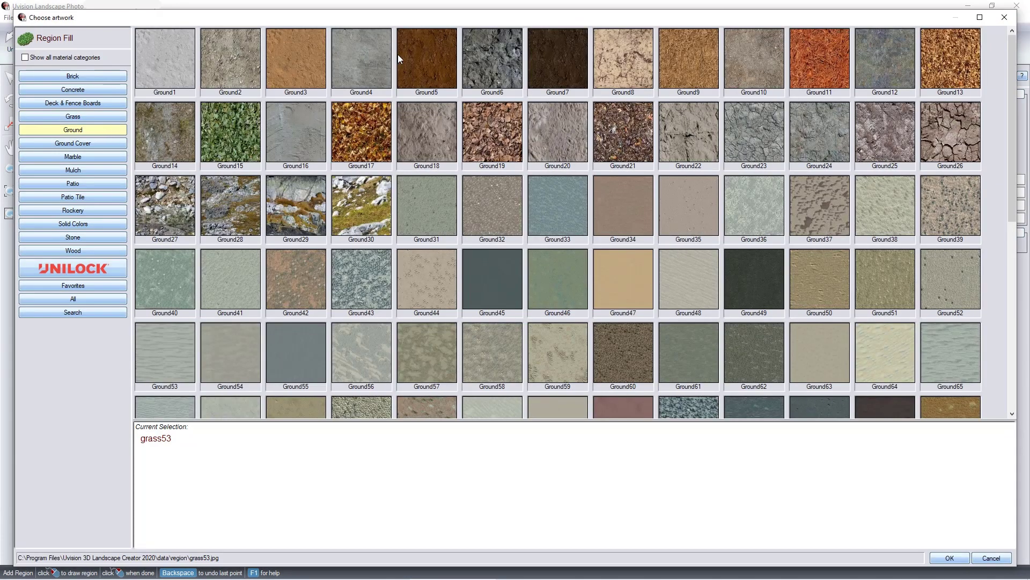
left_click(429, 55)
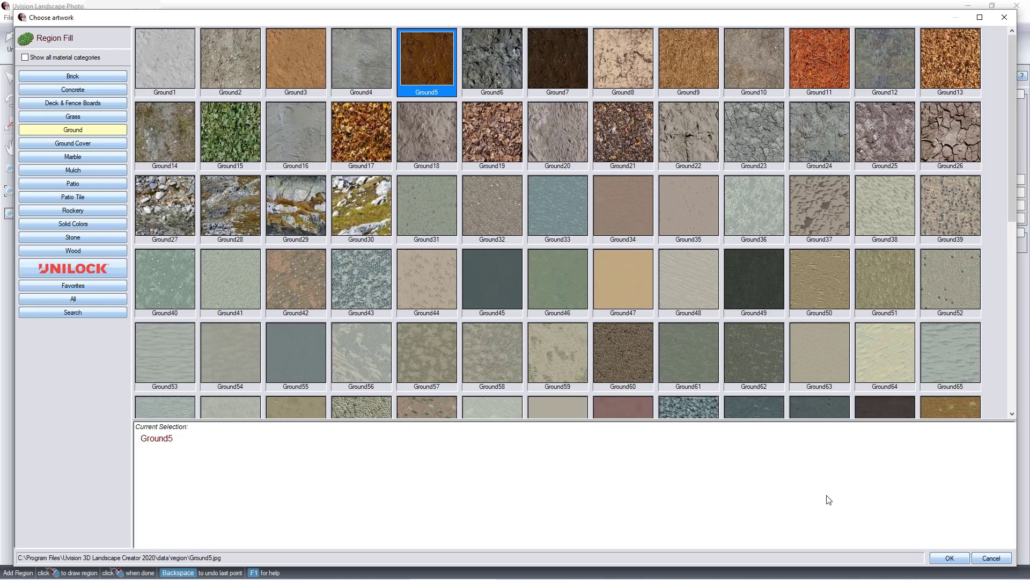
left_click(949, 558)
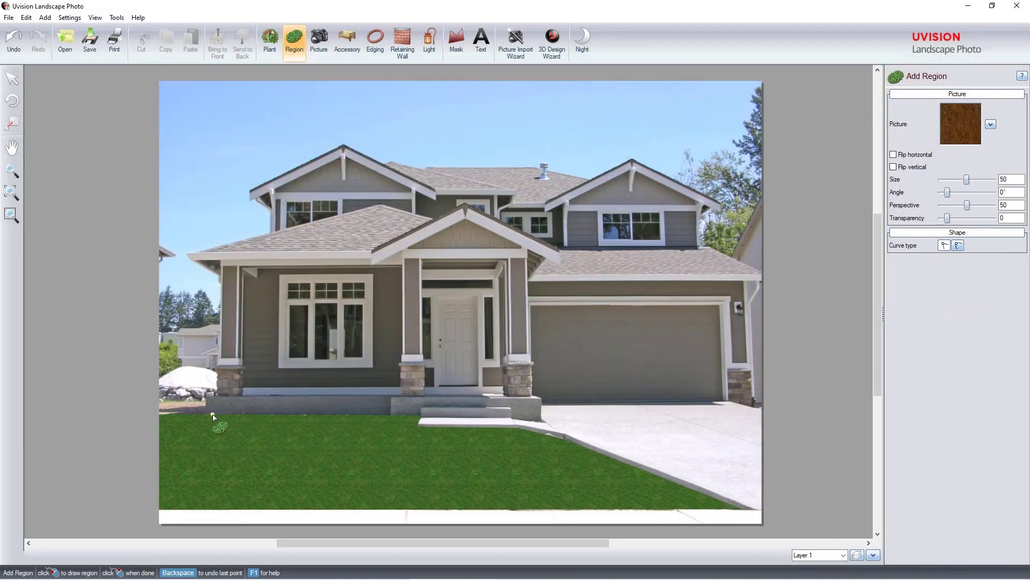
Outline a narrow planting bed on the lawn along the porch base, from the house's outer corner to the front steps.
left_click(215, 432)
left_click(289, 431)
left_click(413, 430)
left_click(422, 411)
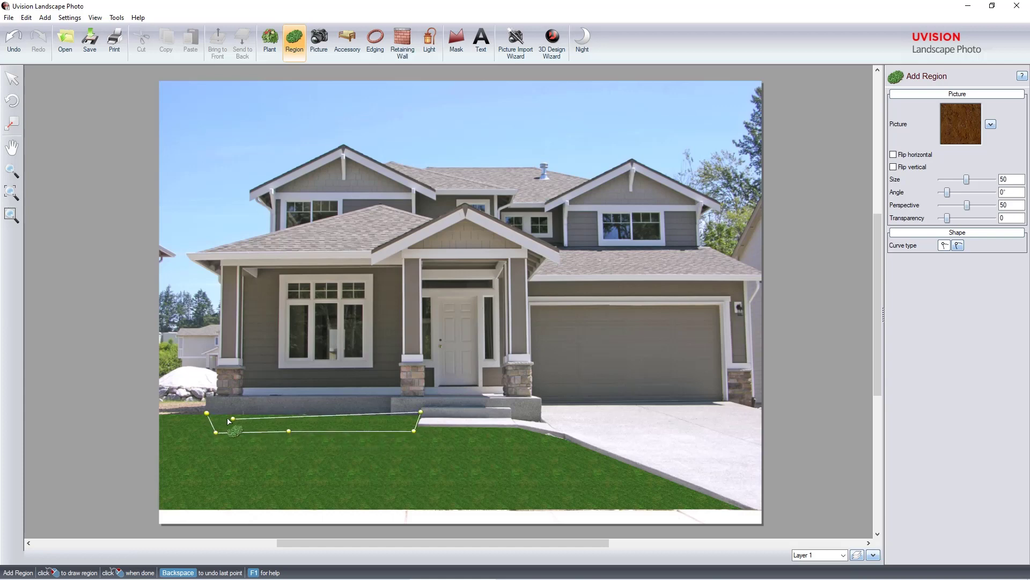
right_click(209, 413)
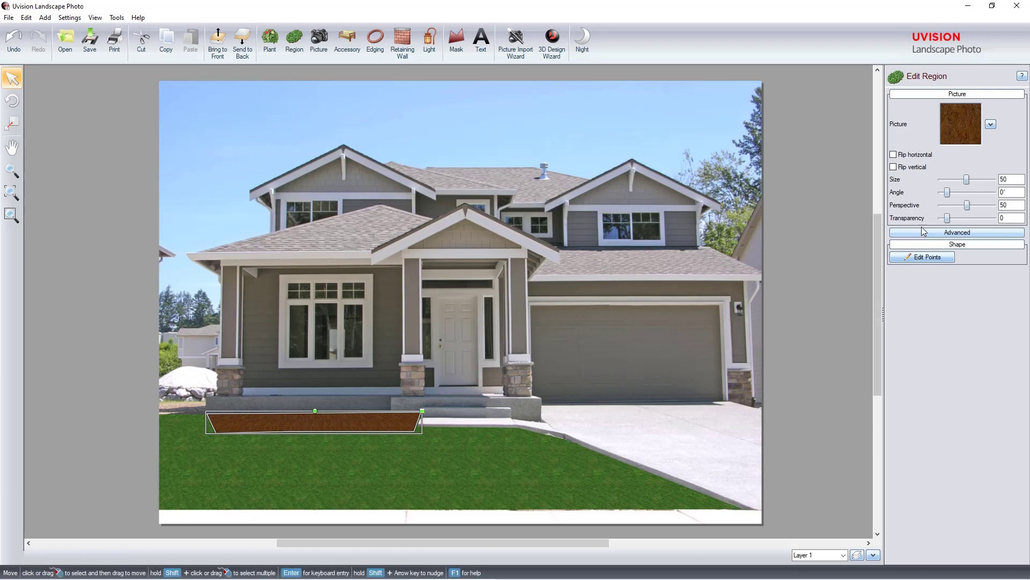
Edit the planting bed's points, pulling the middle front point outward and converting the front outline to curves.
left_click(947, 258)
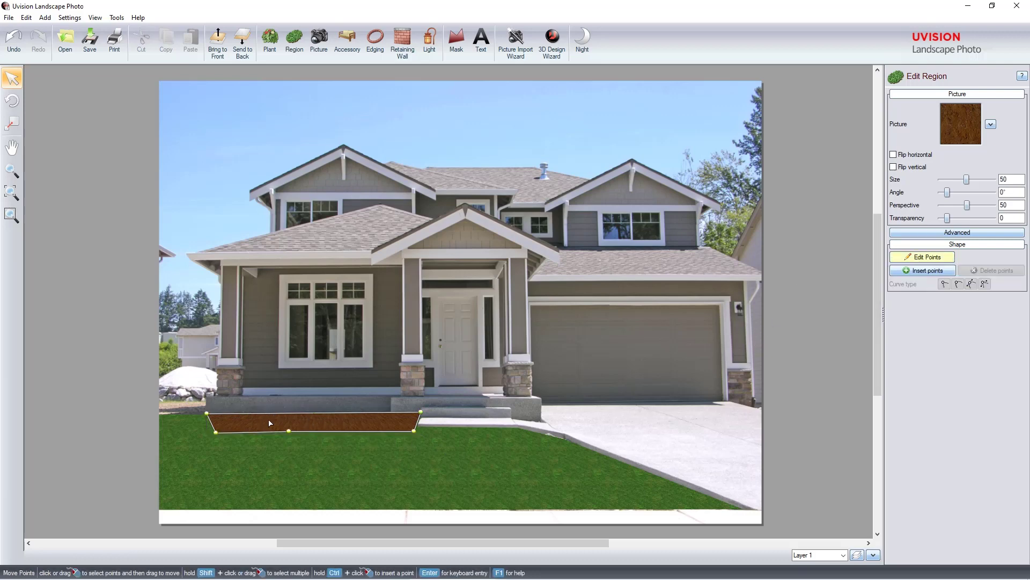
left_click_drag(299, 438, 324, 445)
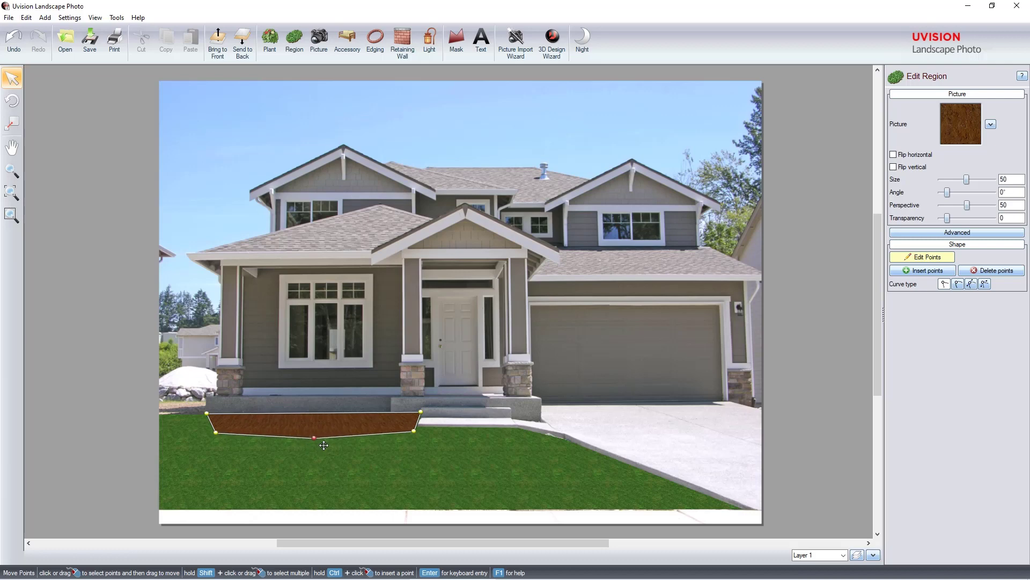
left_click_drag(194, 406, 422, 491)
left_click(958, 287)
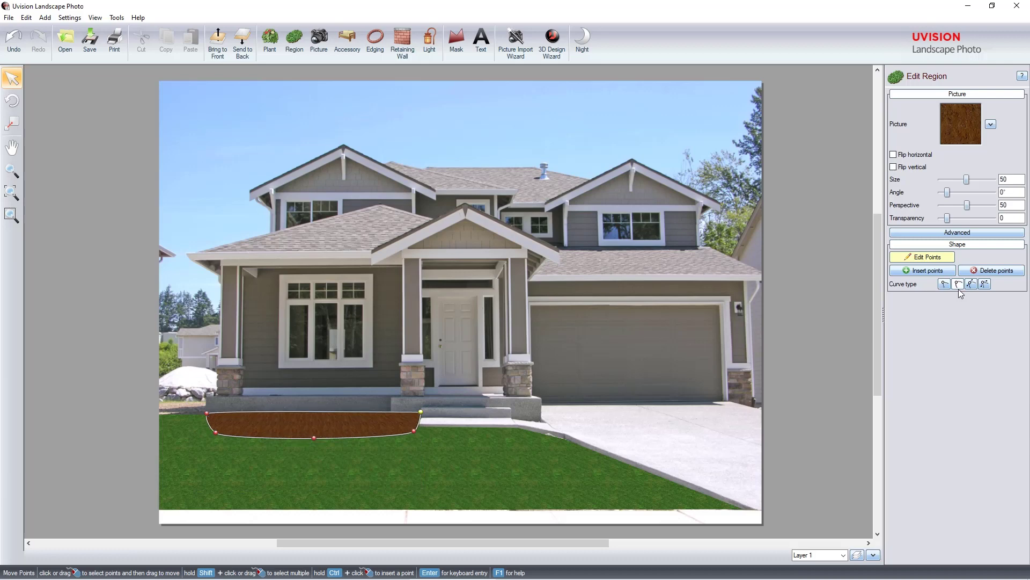
Give the bed's selected points adjustable curve handles and round out both front corners with them.
left_click(971, 284)
left_click_drag(418, 439, 412, 448)
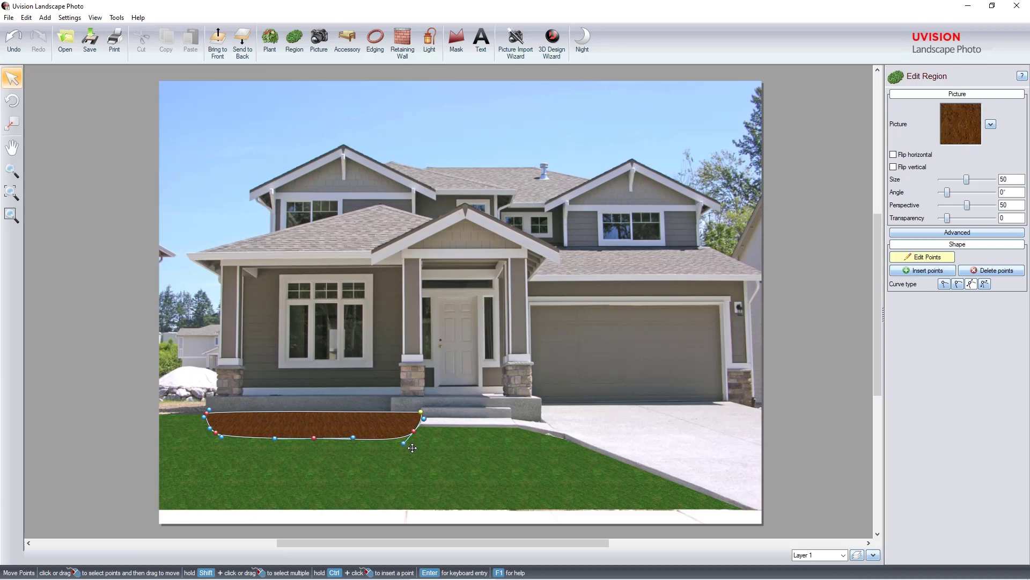
left_click_drag(233, 446, 237, 448)
Draw an open edging around the planting bed's curved front, from one end of the bed to the steps.
left_click(375, 40)
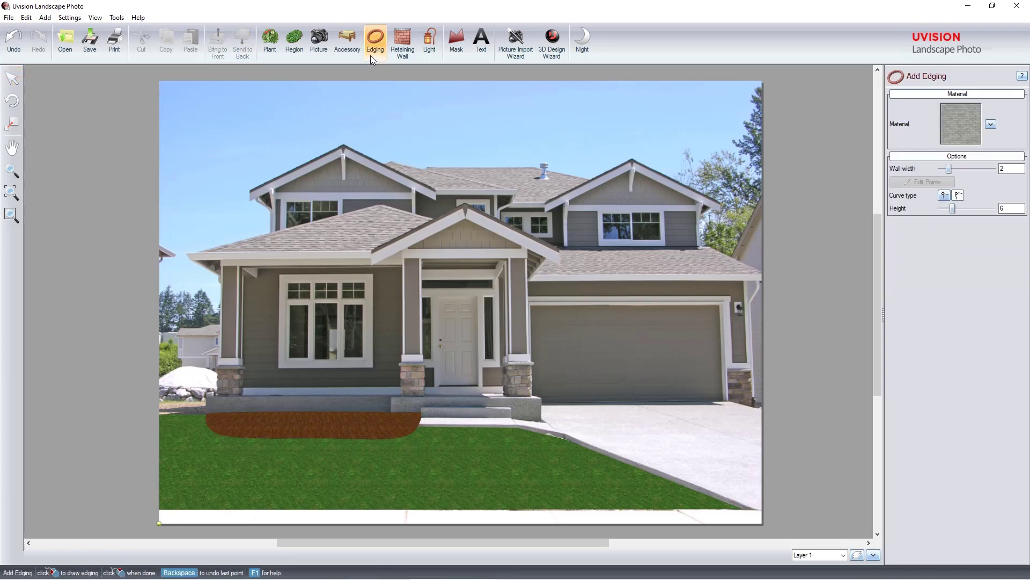
left_click(209, 429)
left_click(238, 439)
left_click(317, 437)
left_click(402, 439)
left_click(413, 428)
right_click(430, 420)
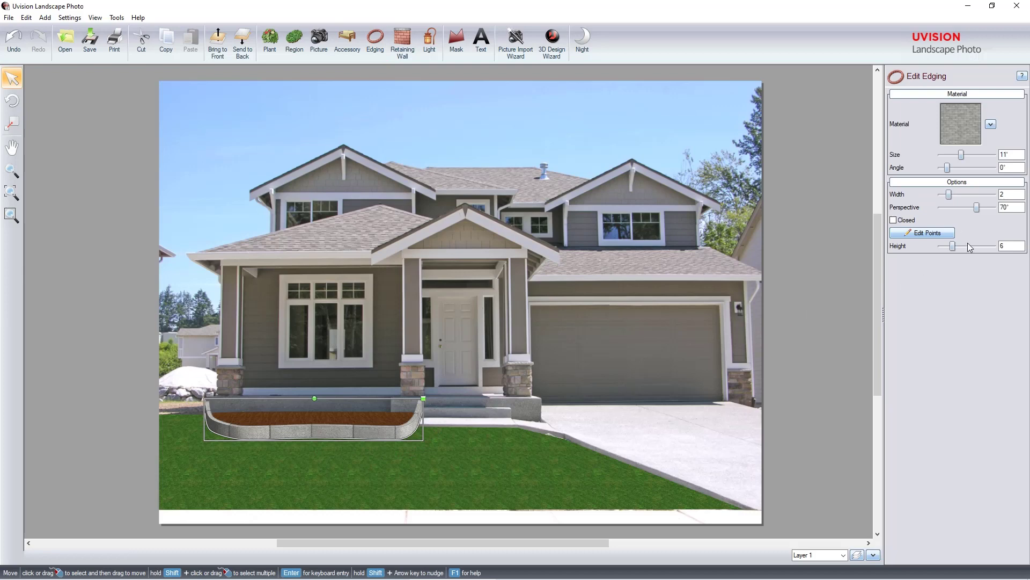
Set the edging's height to 3.
double_click(1013, 247)
type("3")
key("Tab")
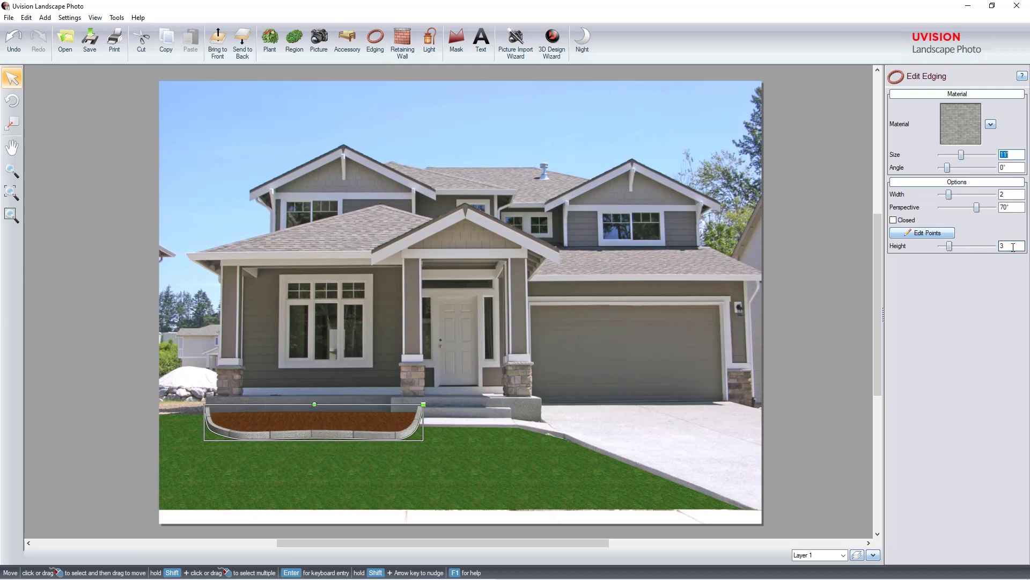
Change the edging's material to a Black River 12x24 stone from Unilock Natural Stone.
left_click(949, 114)
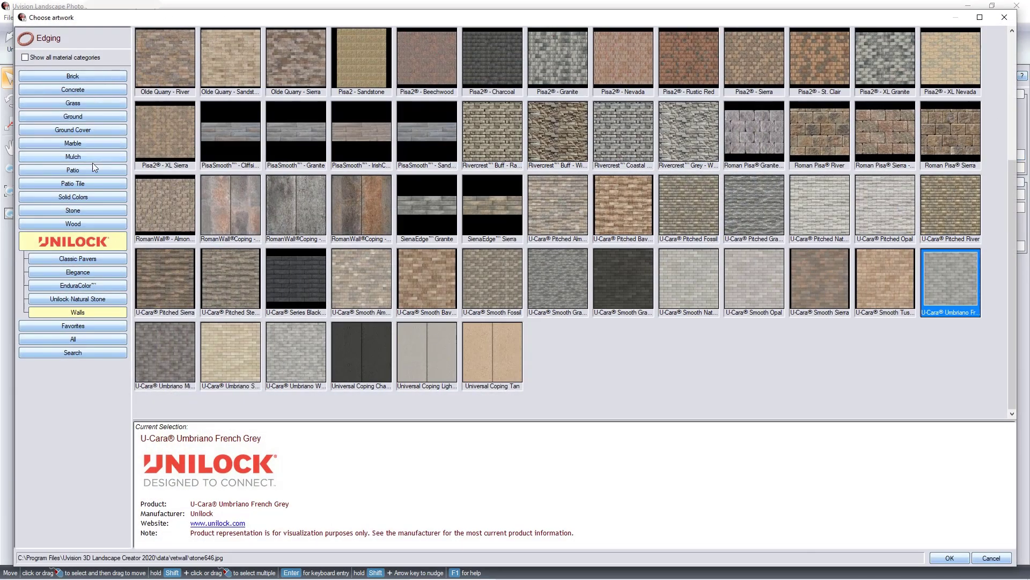
left_click(77, 299)
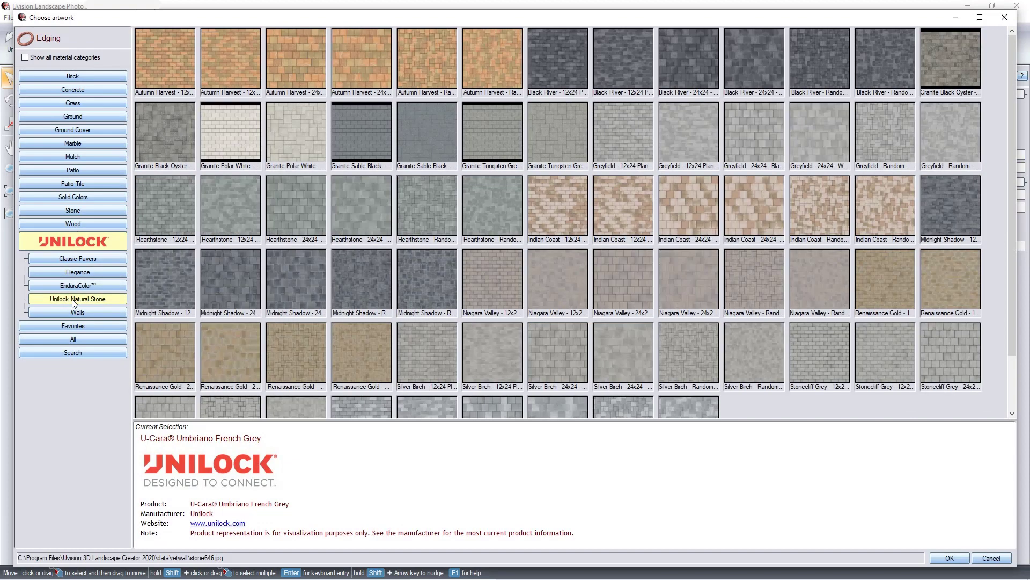
left_click(556, 64)
left_click(949, 558)
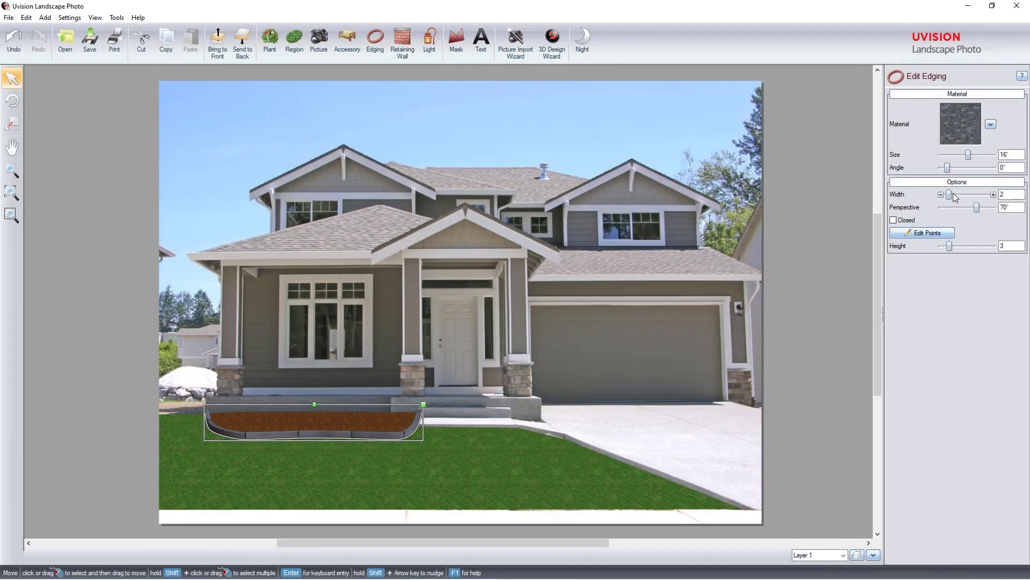
Set the edging's material size to 1' and its width to 4.
double_click(1012, 154)
type("1")
key("Tab")
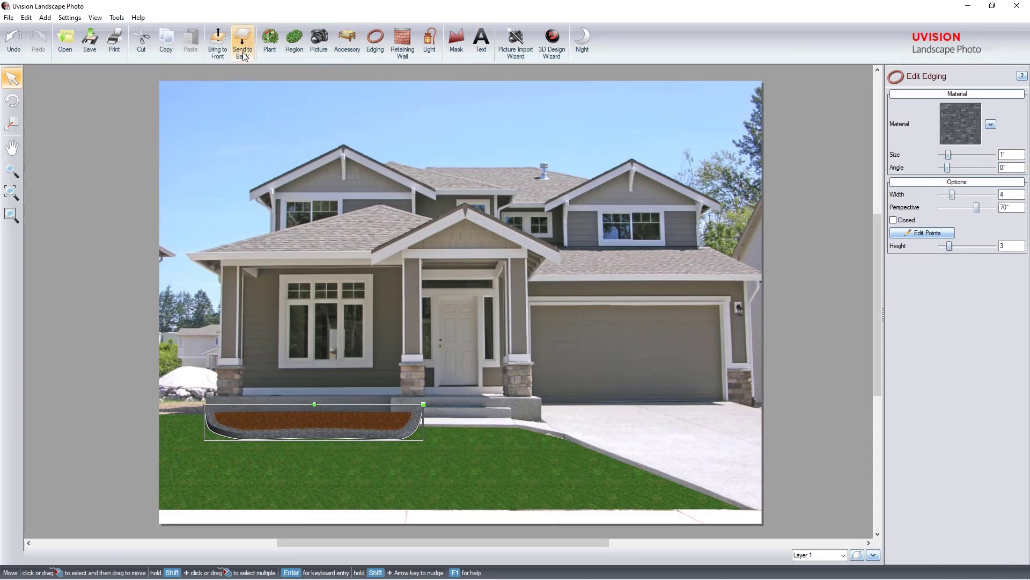
Start adding a plant and search the plant library for the common name "pansy".
left_click(272, 47)
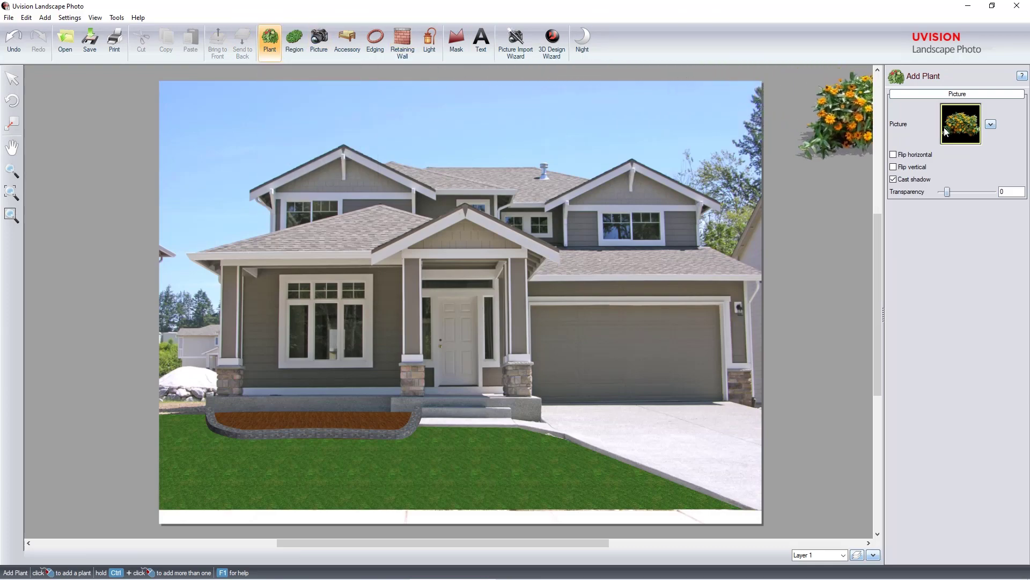
left_click(961, 124)
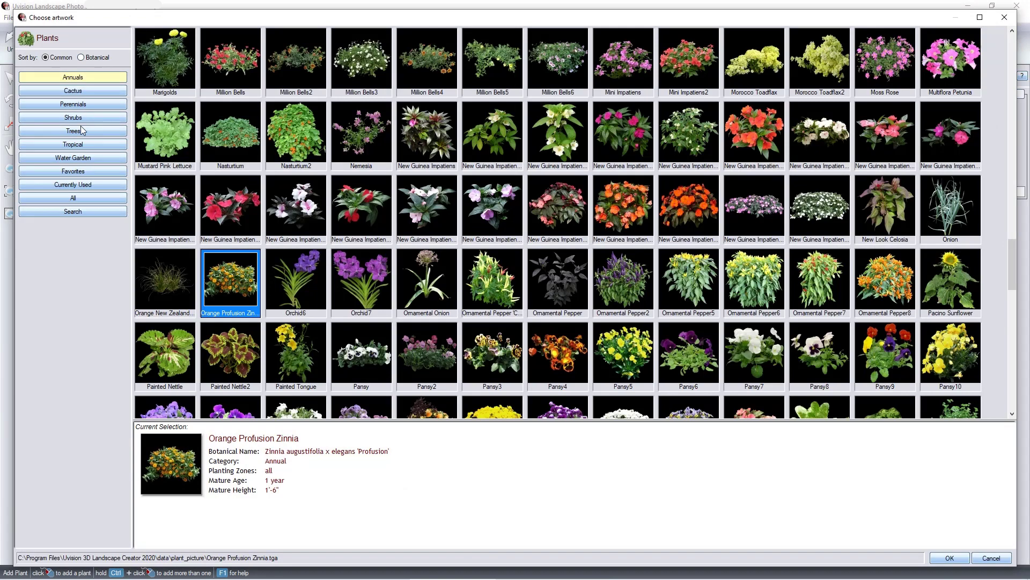
left_click(92, 211)
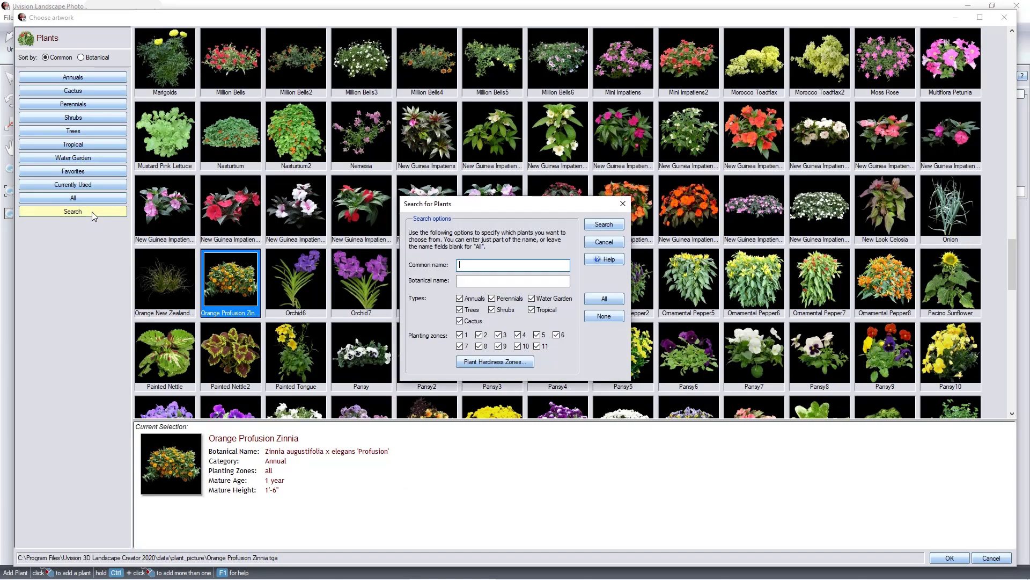
type("pansy")
left_click(618, 225)
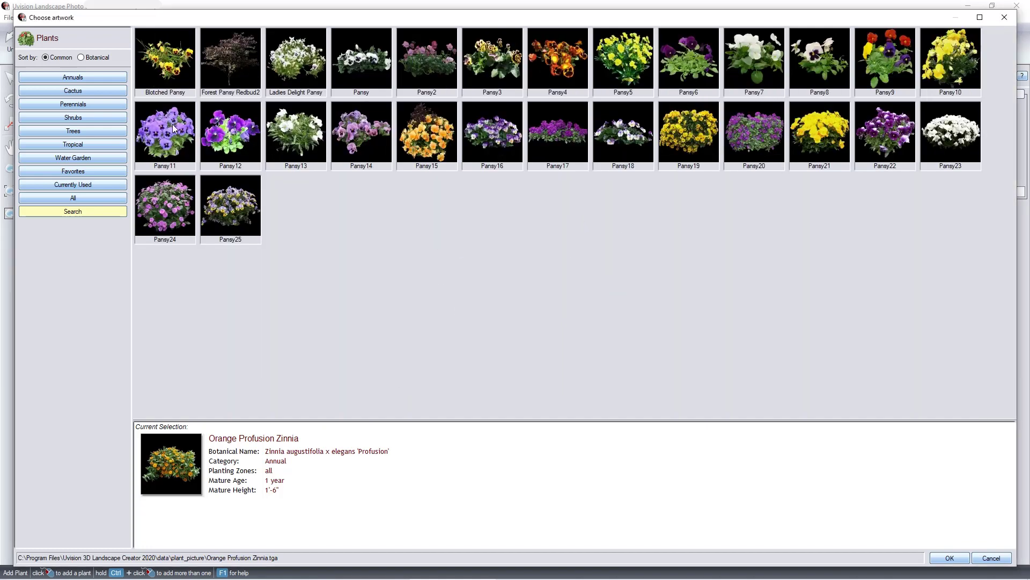
Place the purple Pansy11 plant in the planting bed near the steps and scale it down to fit.
left_click(175, 129)
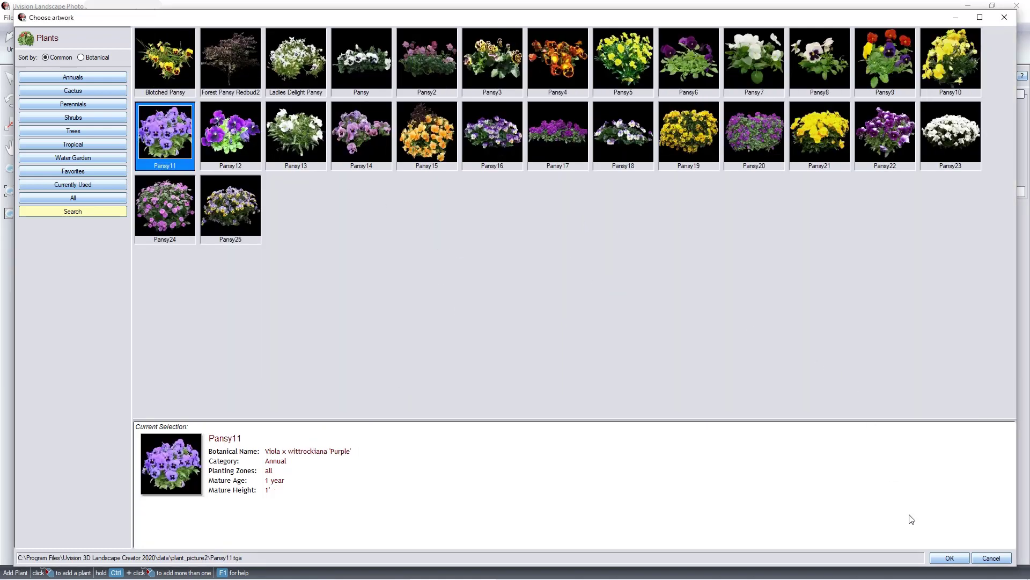
left_click(949, 557)
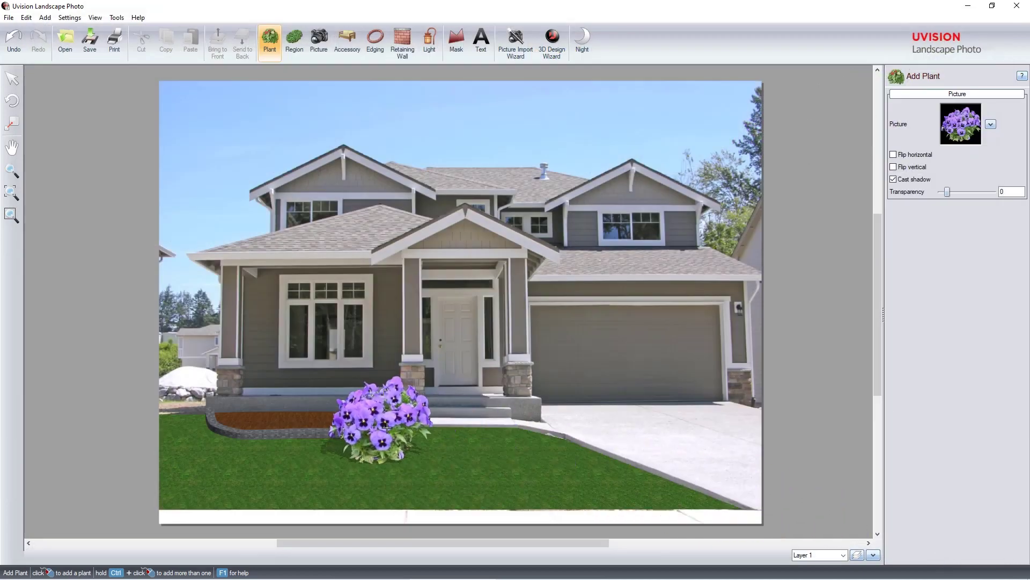
left_click(365, 410)
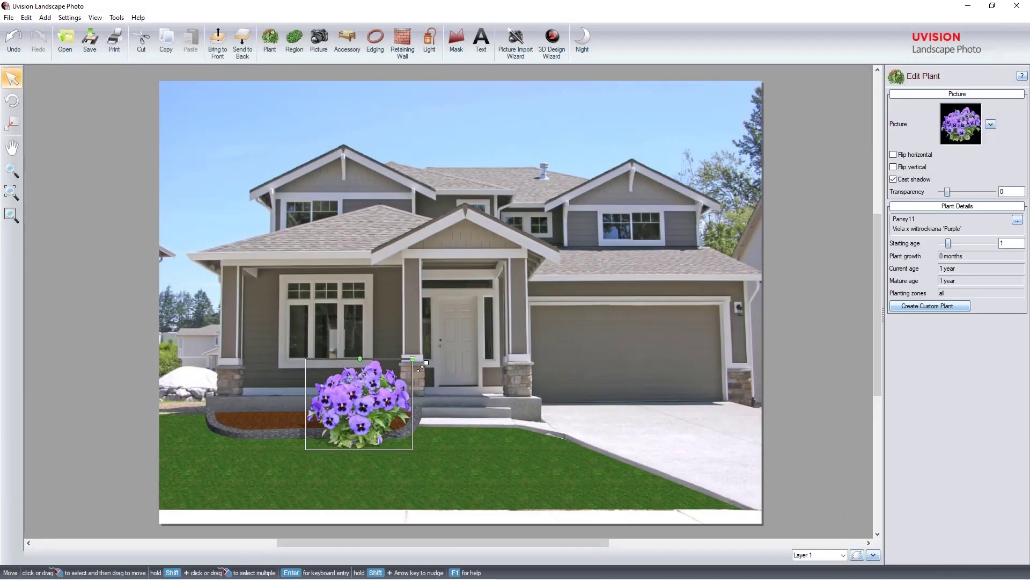
left_click_drag(420, 369, 407, 425)
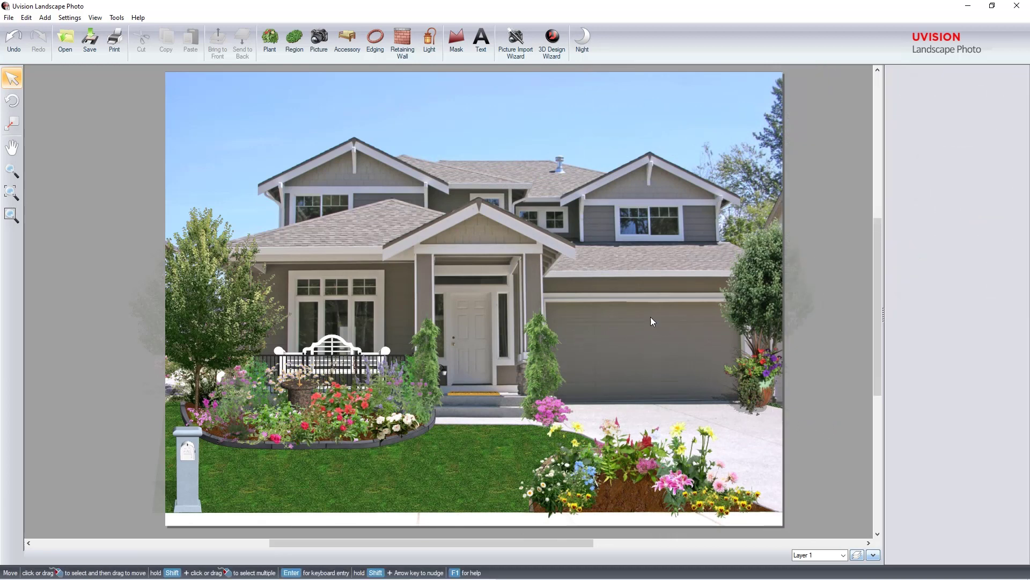
Start adding an accessory and search the accessory library for "bench".
left_click(356, 43)
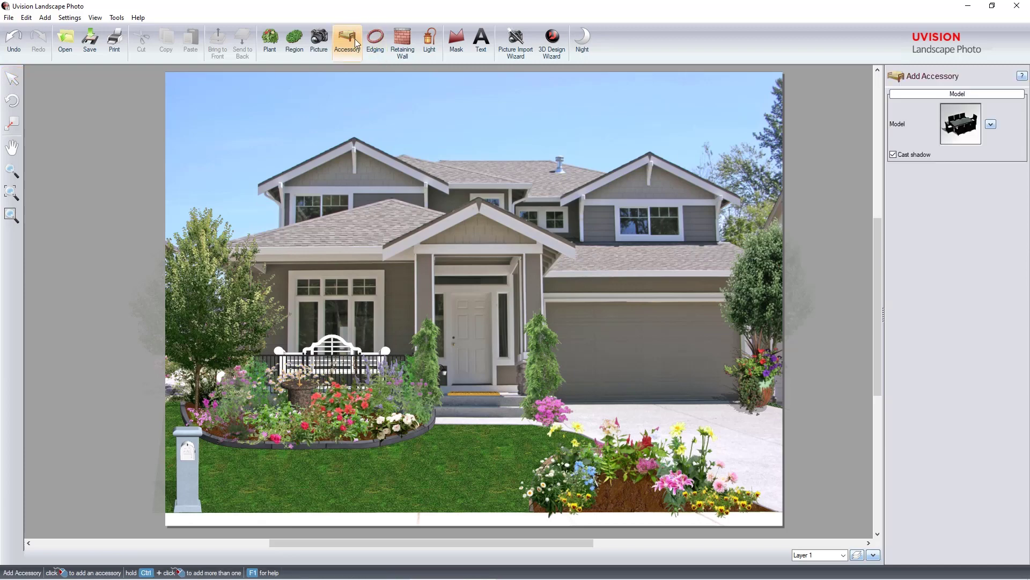
left_click(960, 137)
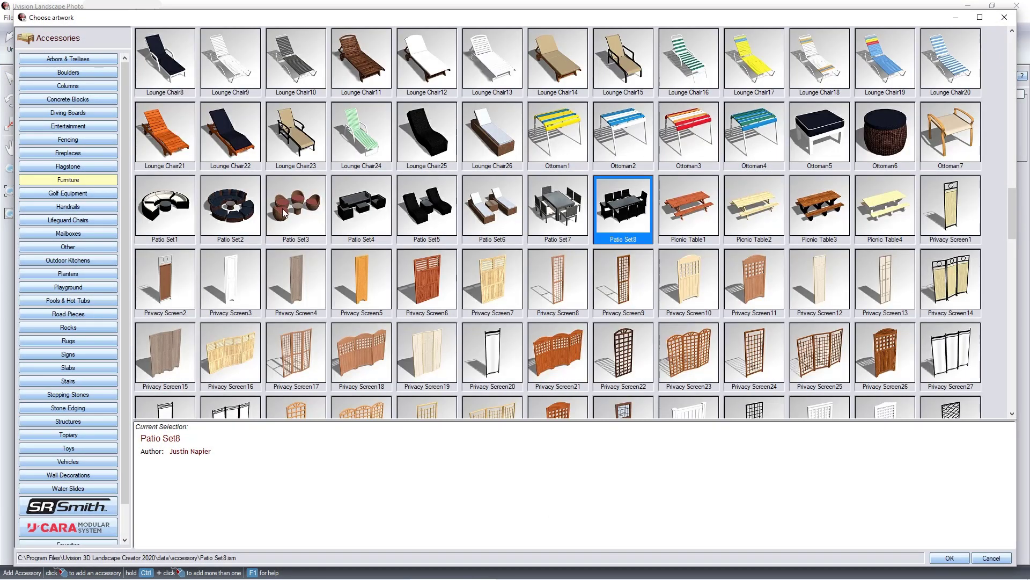
scroll(85, 382, "down", 1)
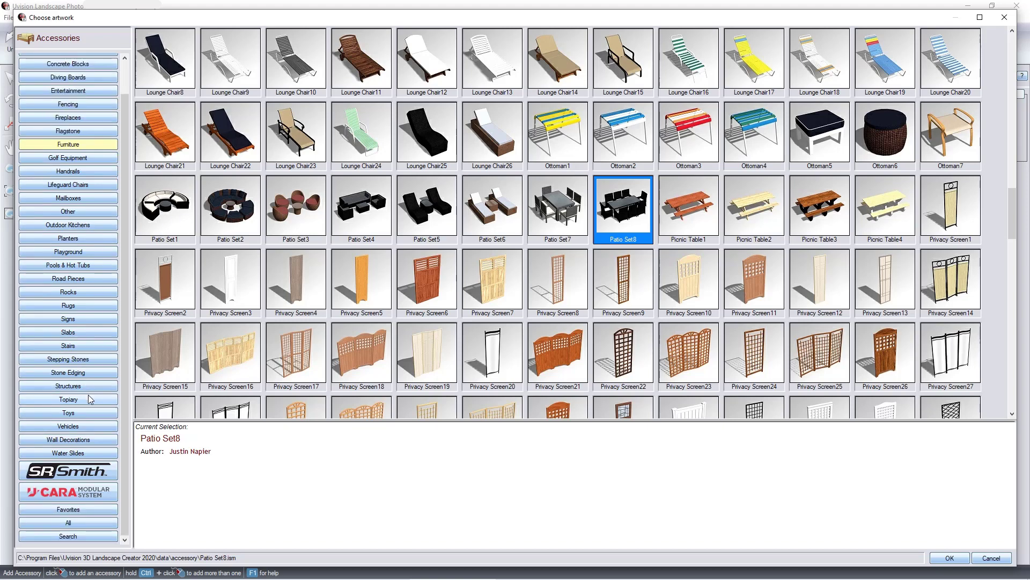
left_click(104, 536)
type("bench")
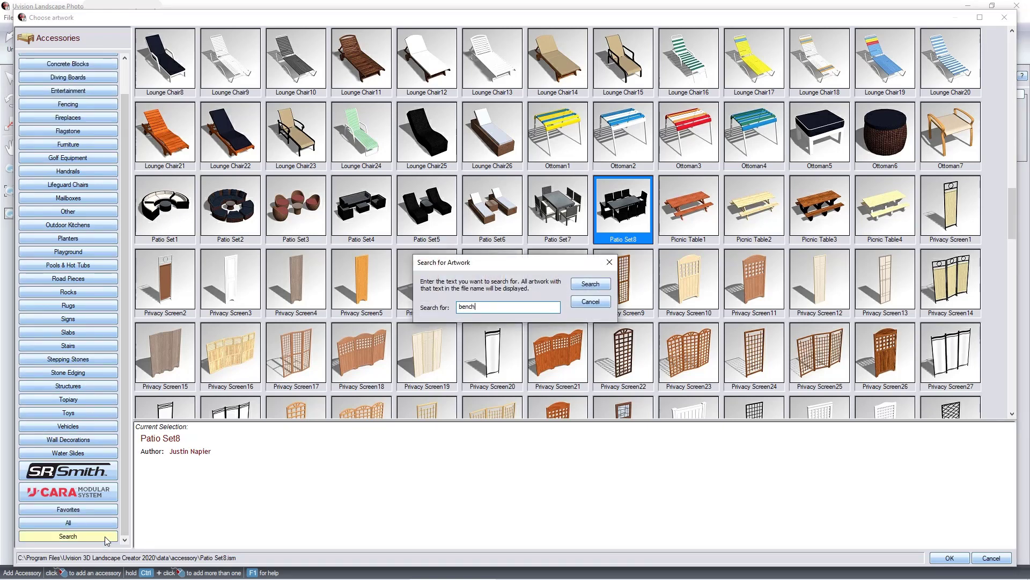
left_click(584, 283)
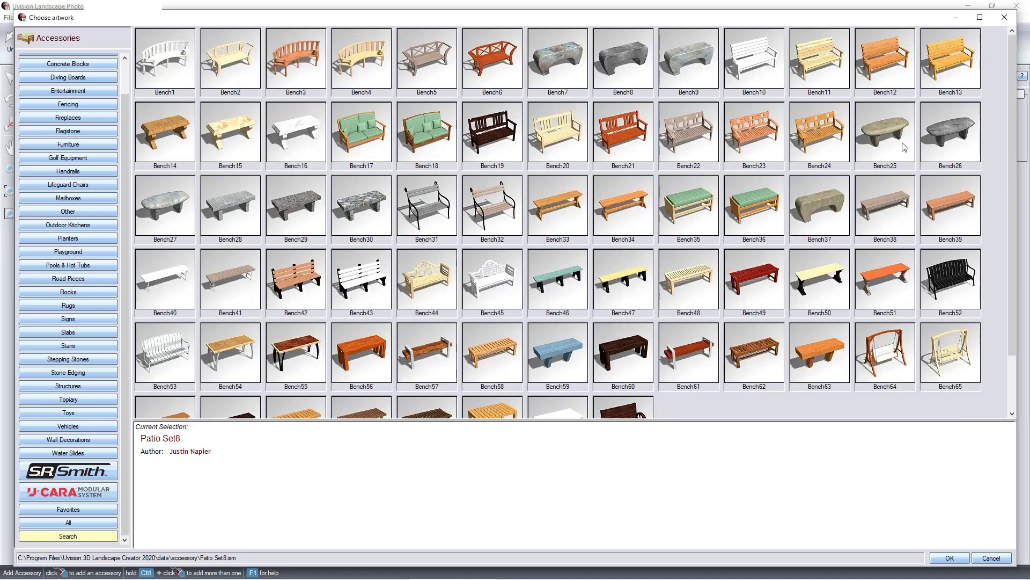
Choose the stone Bench26 model and place it among the flowers in the planting bed beside the driveway.
left_click(934, 138)
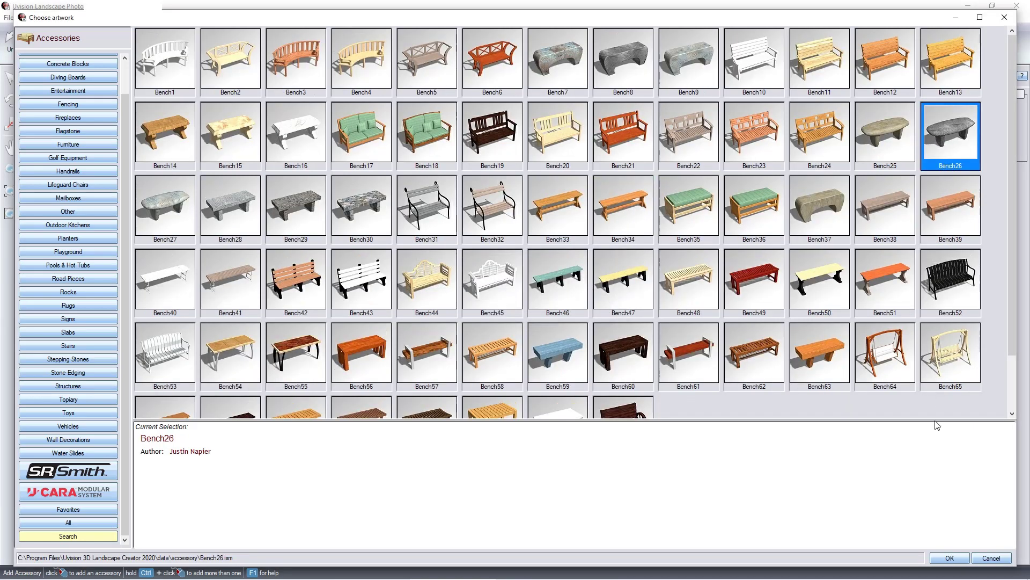
left_click(948, 558)
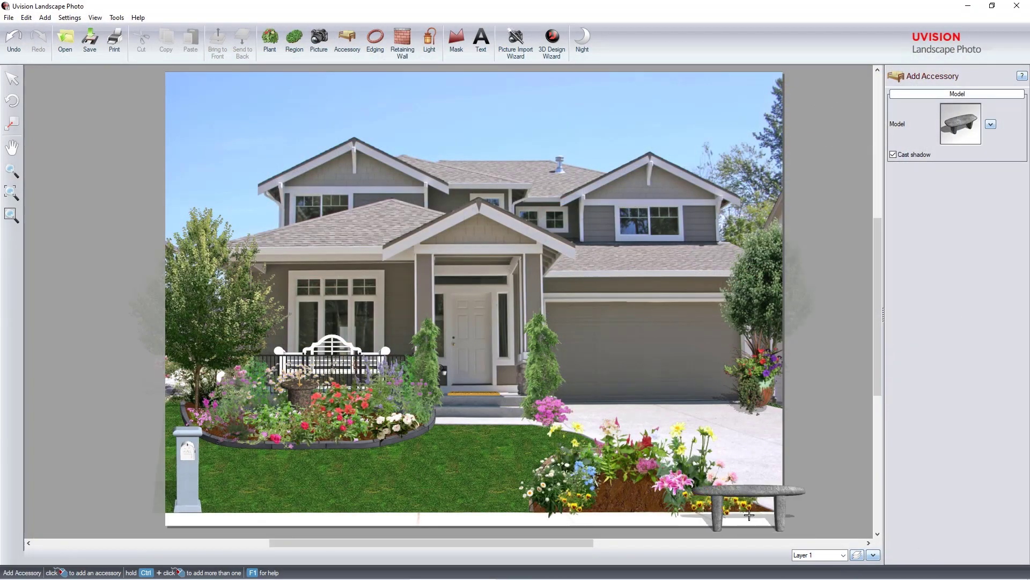
left_click(649, 473)
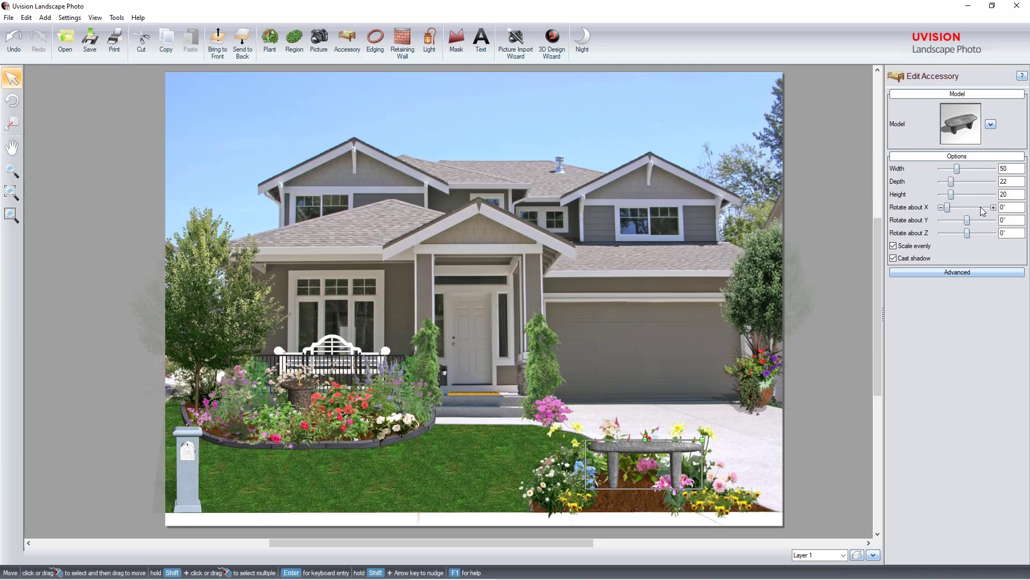
Rotate the stone bench 17° about X, -19° about Y and -1° about Z, and scale it evenly to a width of 40.
left_click_drag(967, 220, 971, 221)
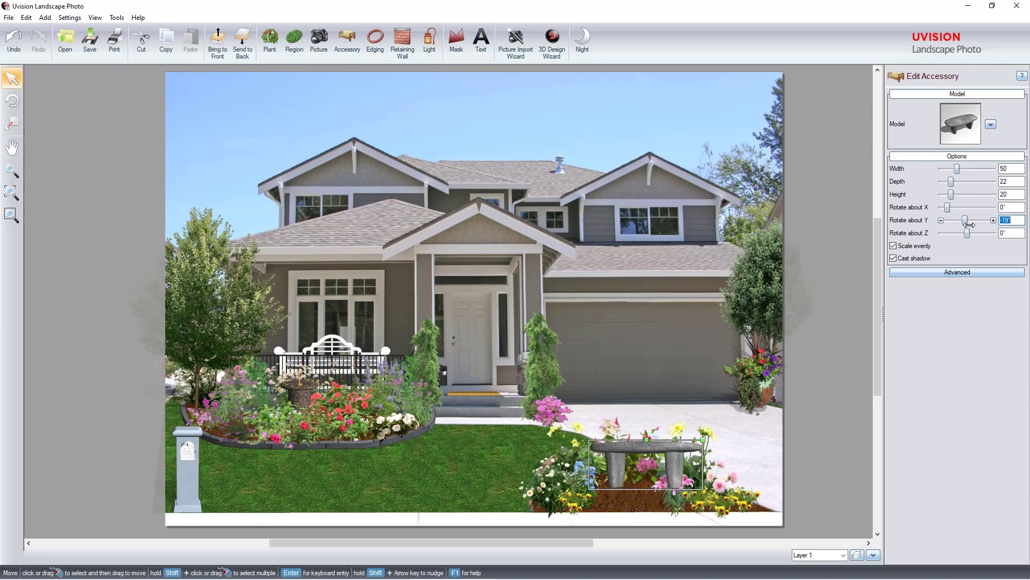
left_click(941, 233)
left_click(994, 208)
left_click(993, 208)
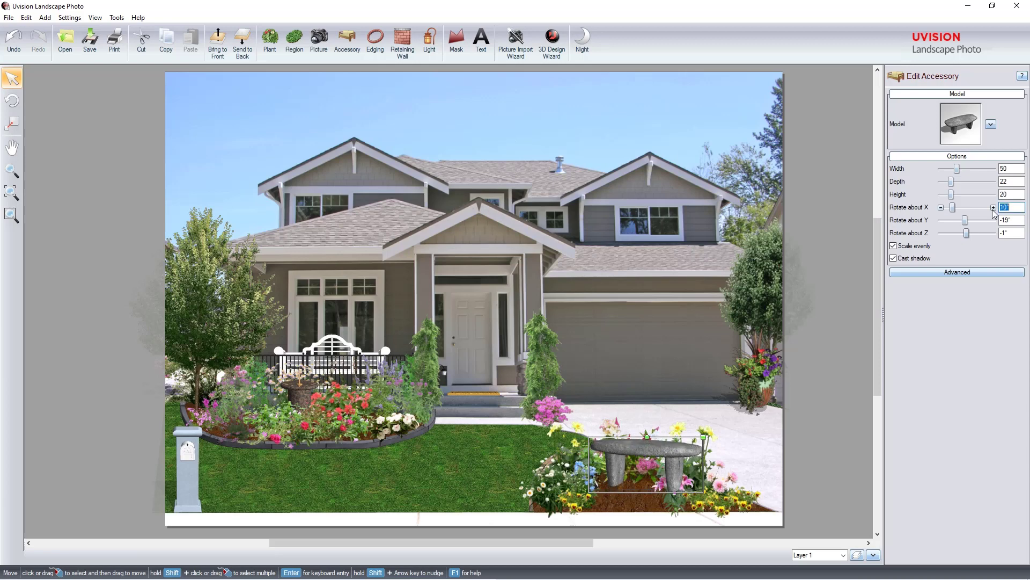
left_click_drag(703, 429, 688, 445)
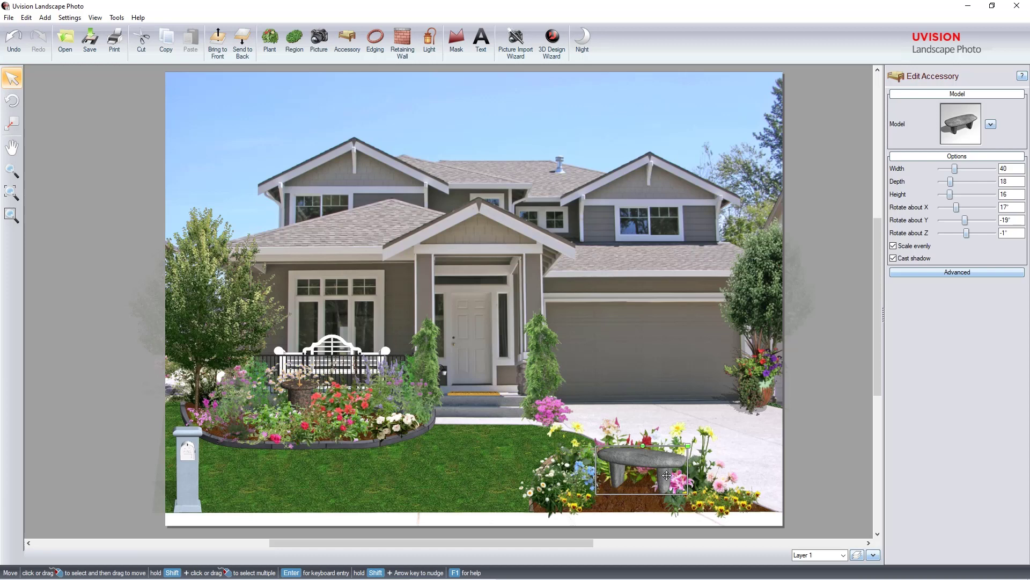
Bring the pink Rubrum Lily beside the stone bench to the front.
left_click(682, 496)
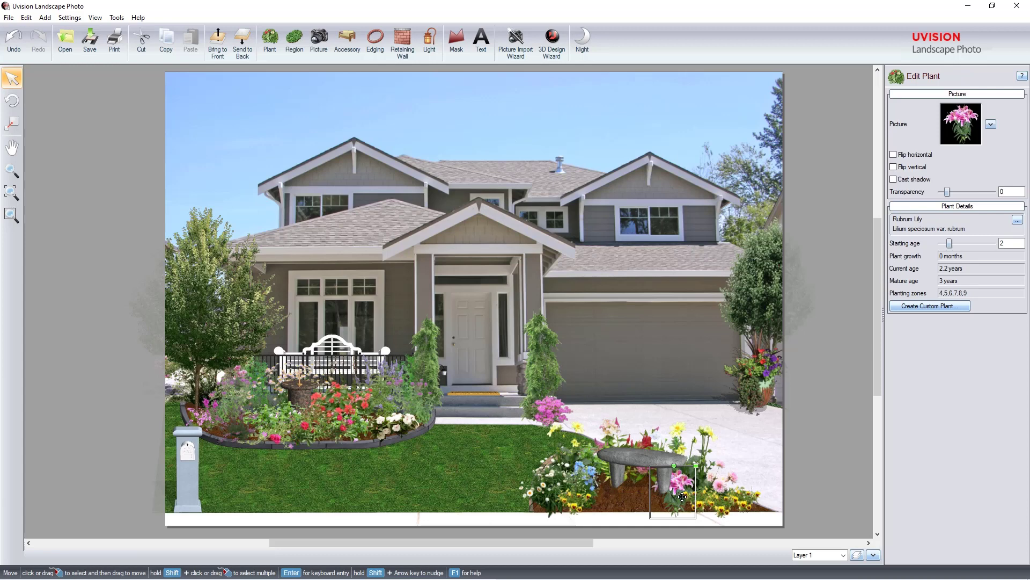
right_click(675, 491)
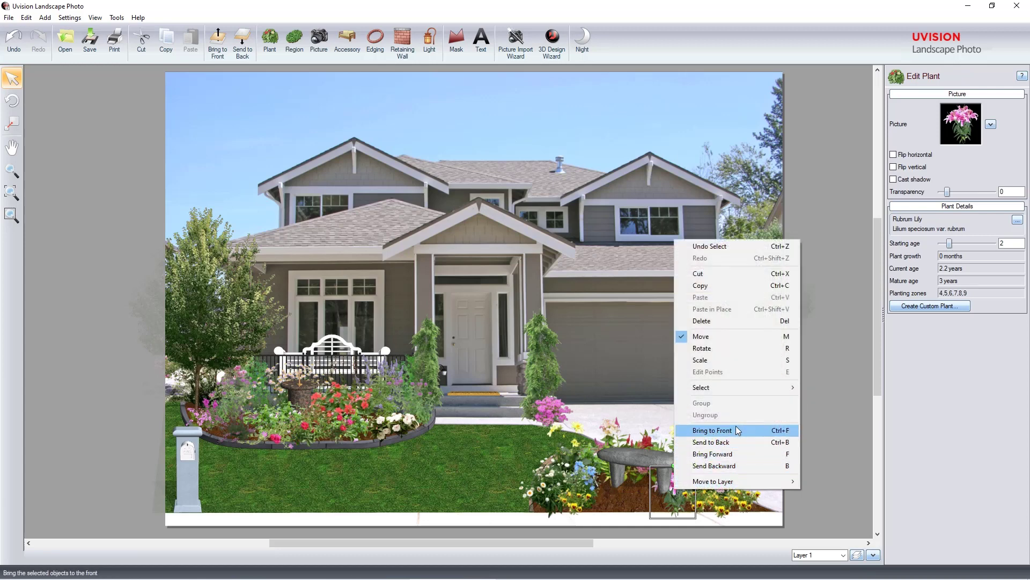
left_click(737, 430)
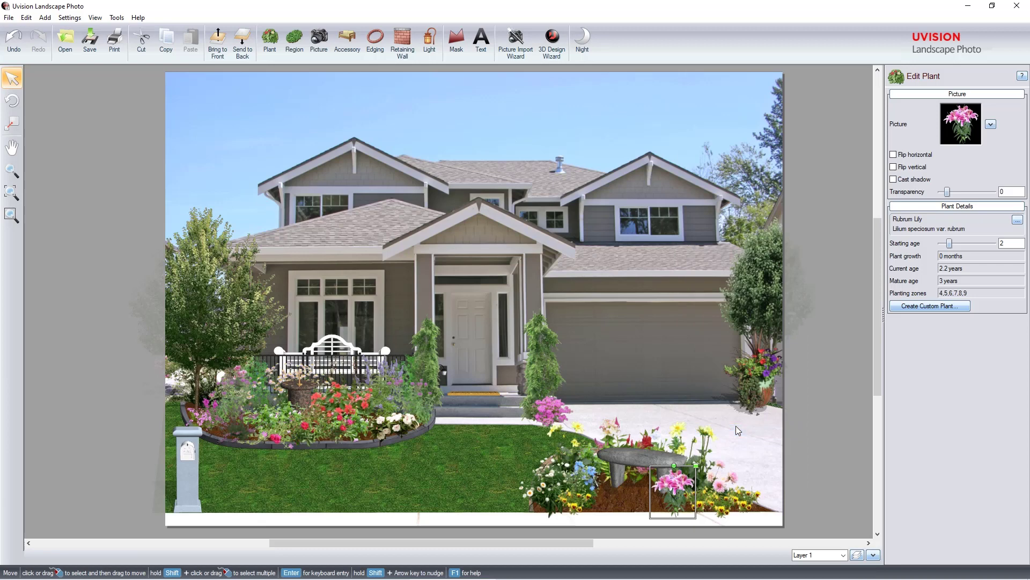
Set the stone bench's rotation about Y to -5°, shift it slightly within the planting bed and deselect it.
left_click(626, 456)
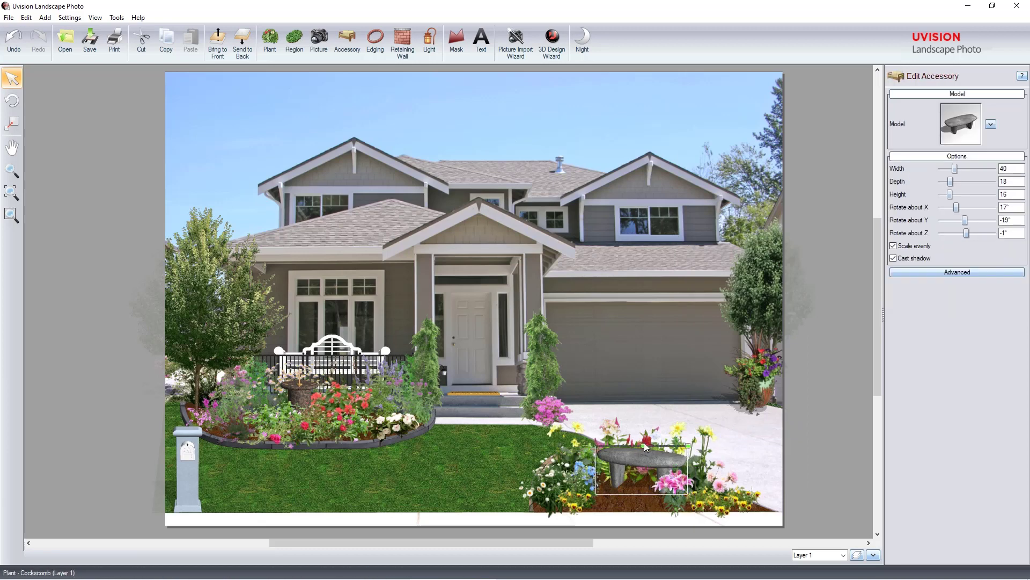
left_click(647, 448)
left_click(657, 468)
left_click_drag(649, 456, 645, 458)
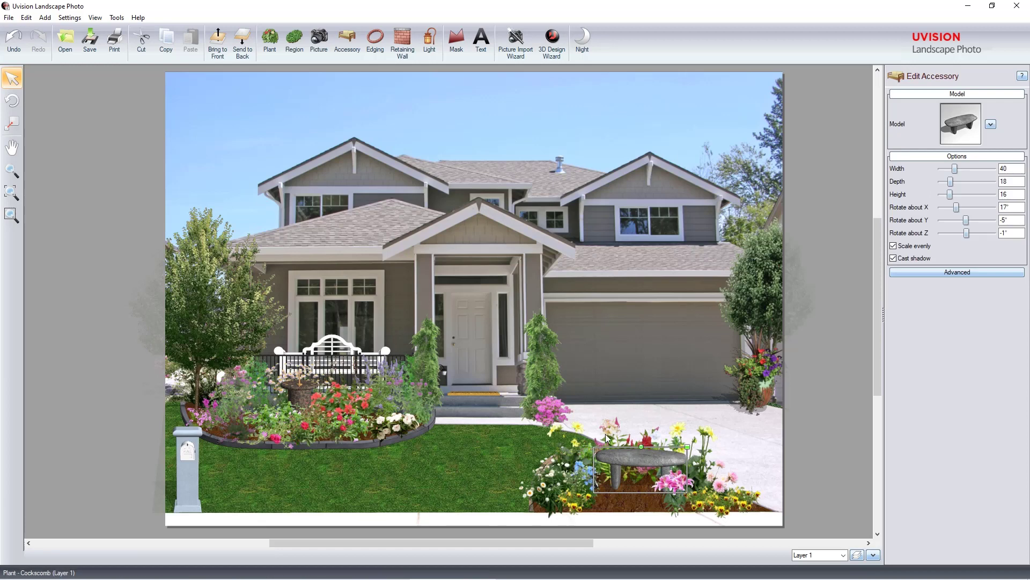
left_click(9, 17)
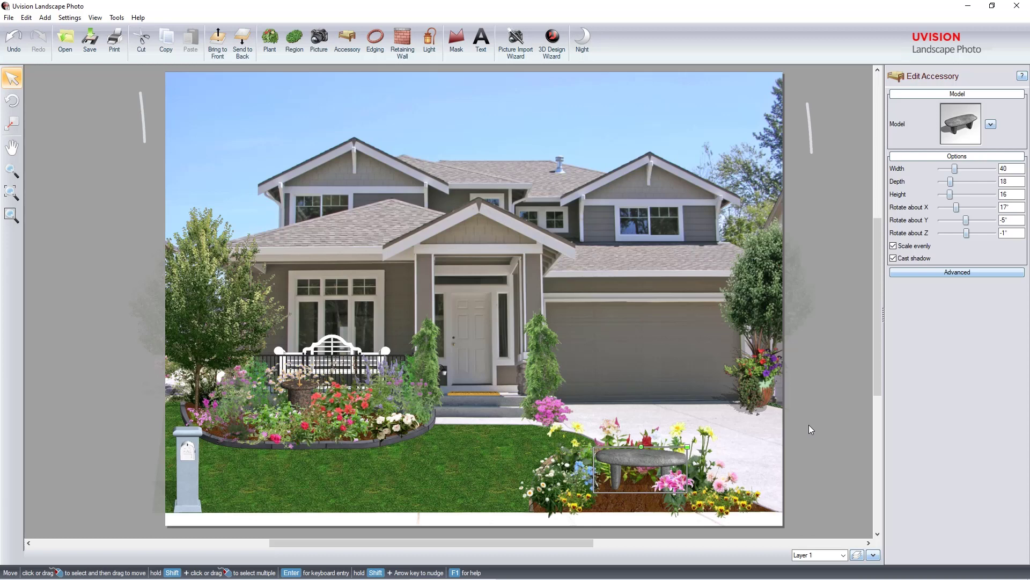
left_click(809, 424)
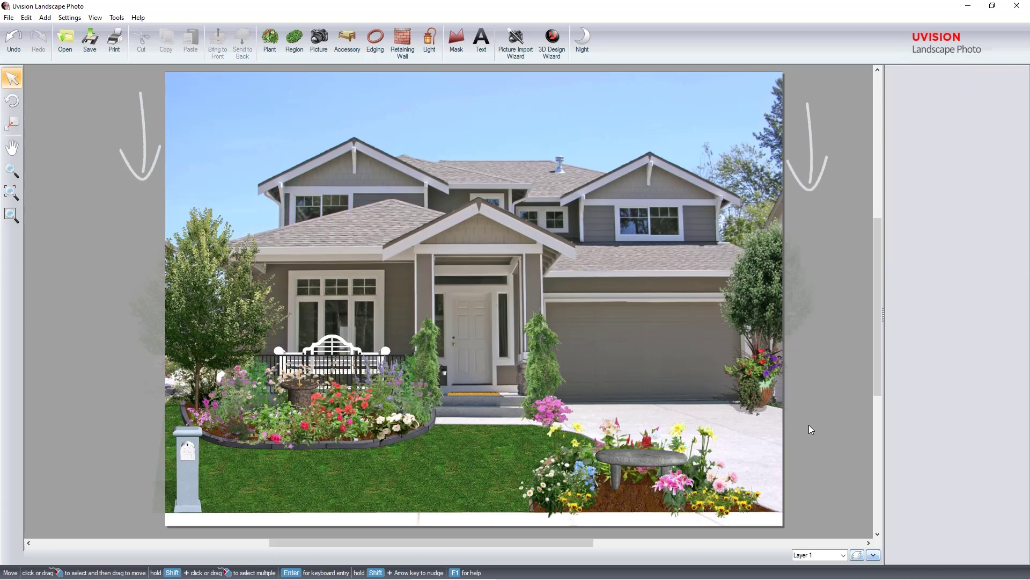